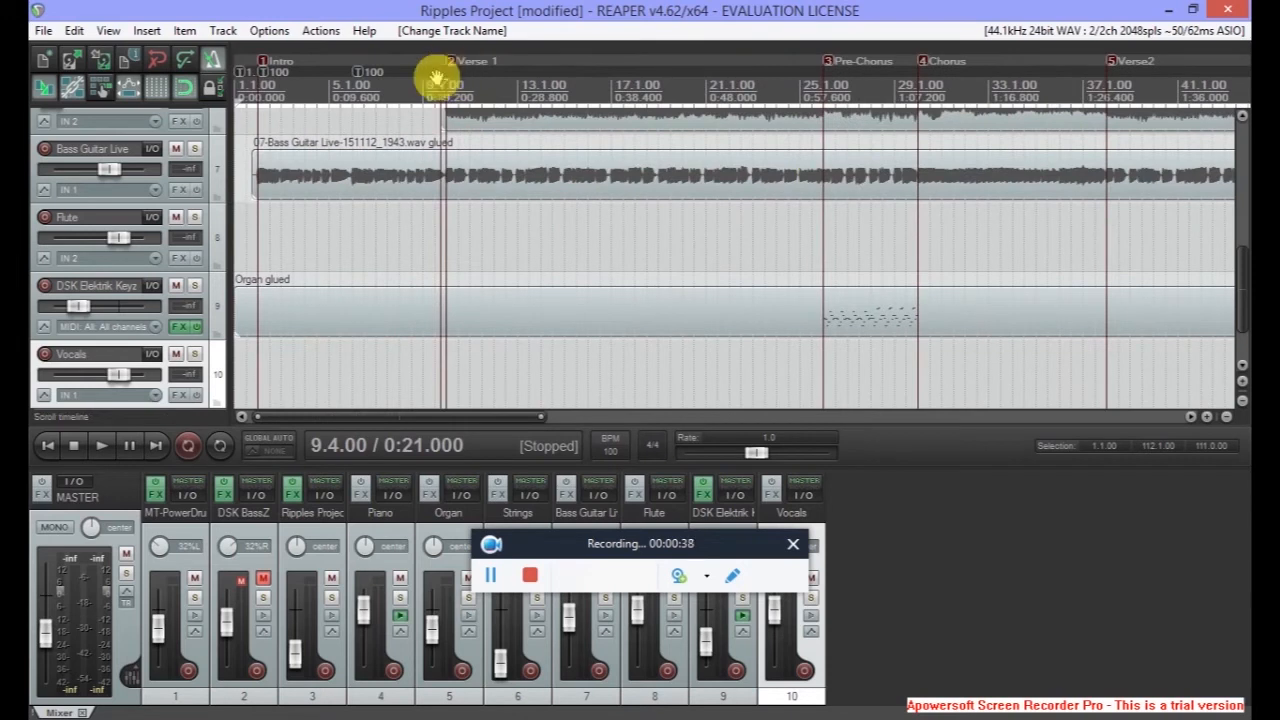
Select the time range from 9.4.00 to the Pre-Chorus marker at 26.1.00 and place the edit cursor at 2.1.00.
drag(443, 100, 823, 114)
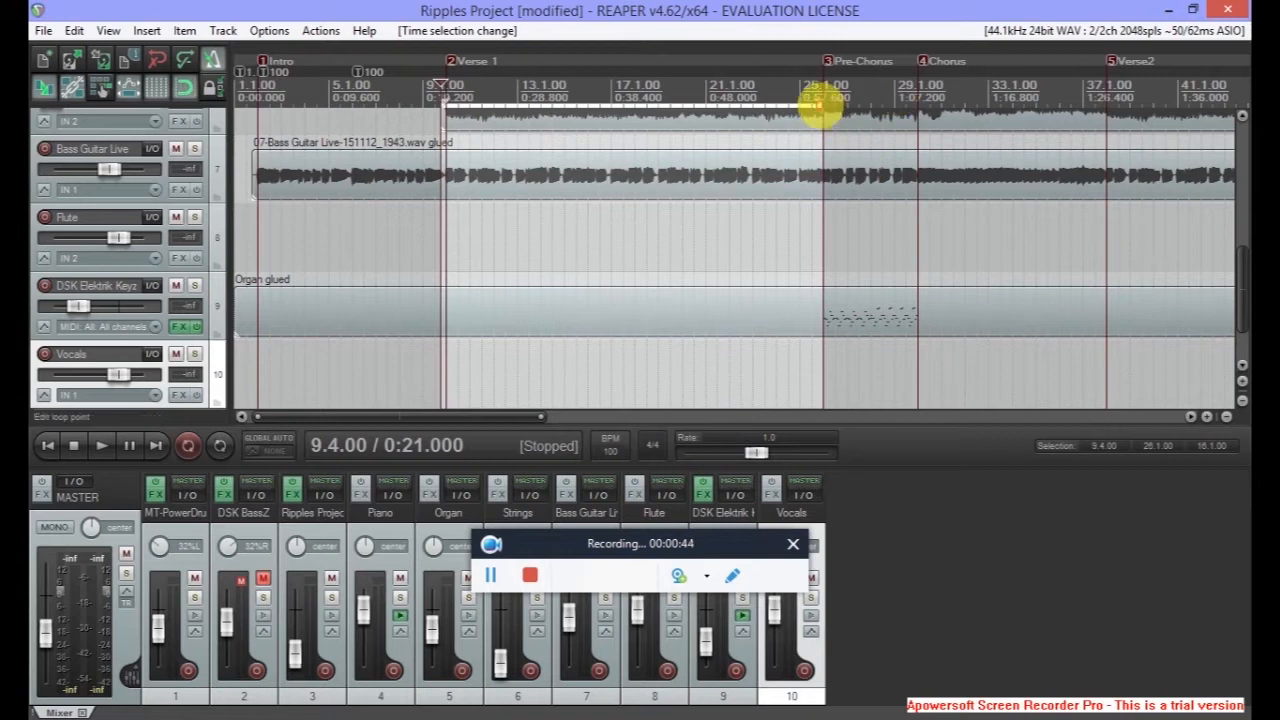
click(820, 106)
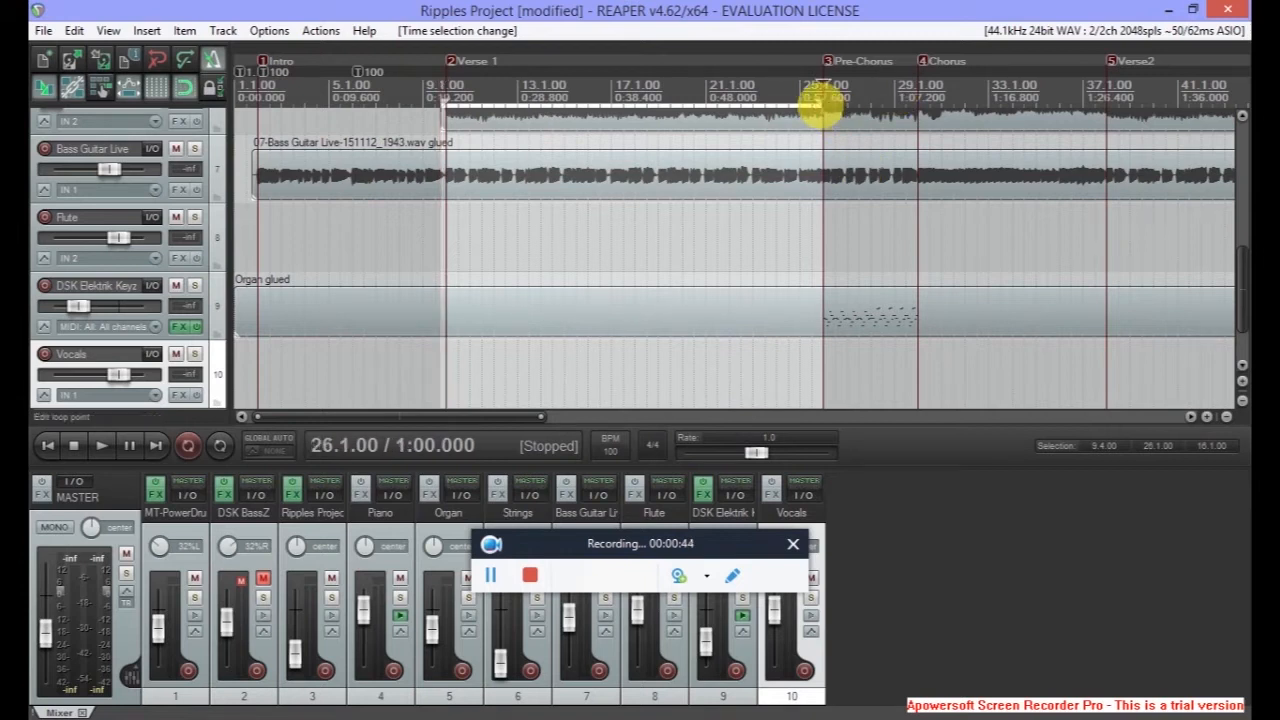
click(258, 86)
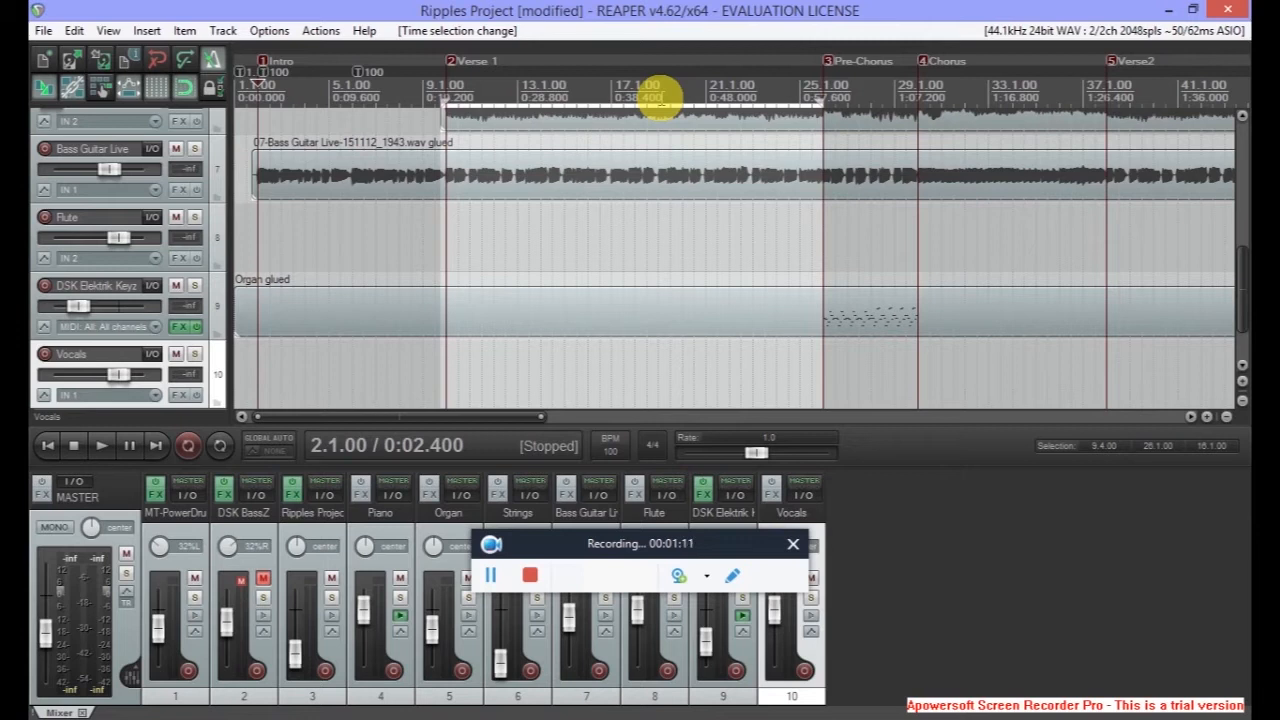
Arm the Vocals track for recording and clear the mixer's track selection.
click(45, 355)
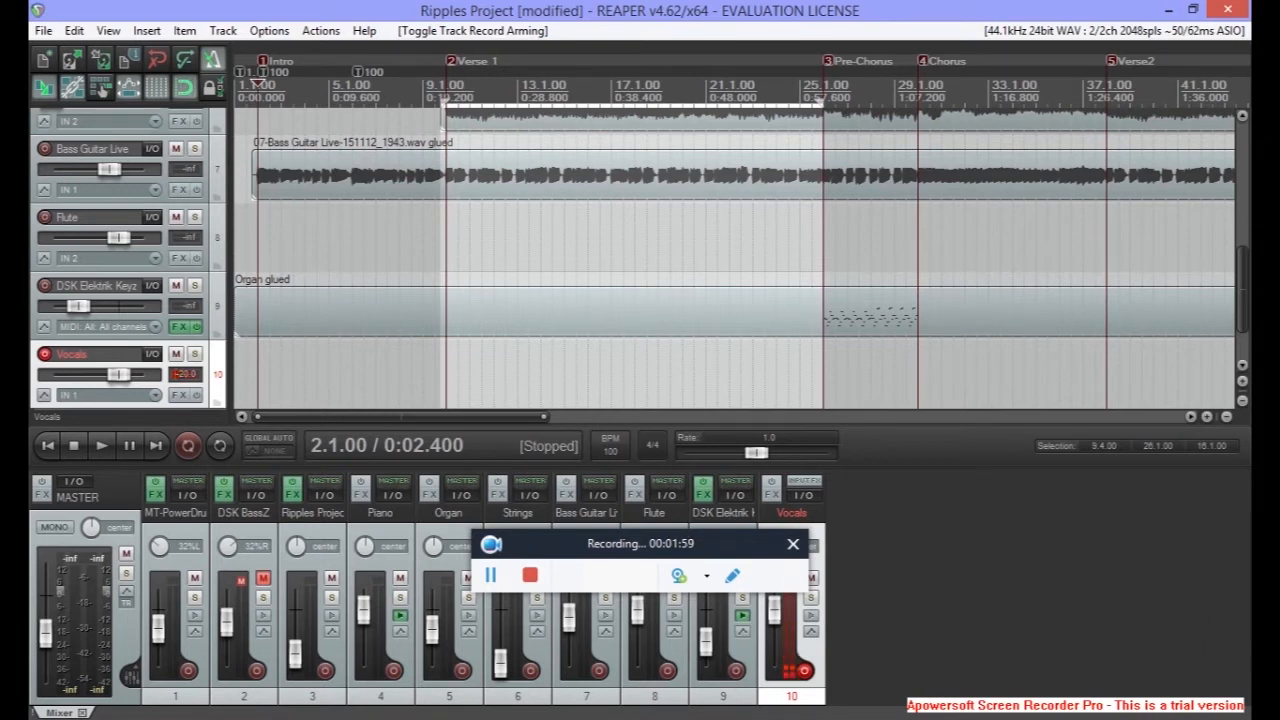
drag(525, 550, 892, 458)
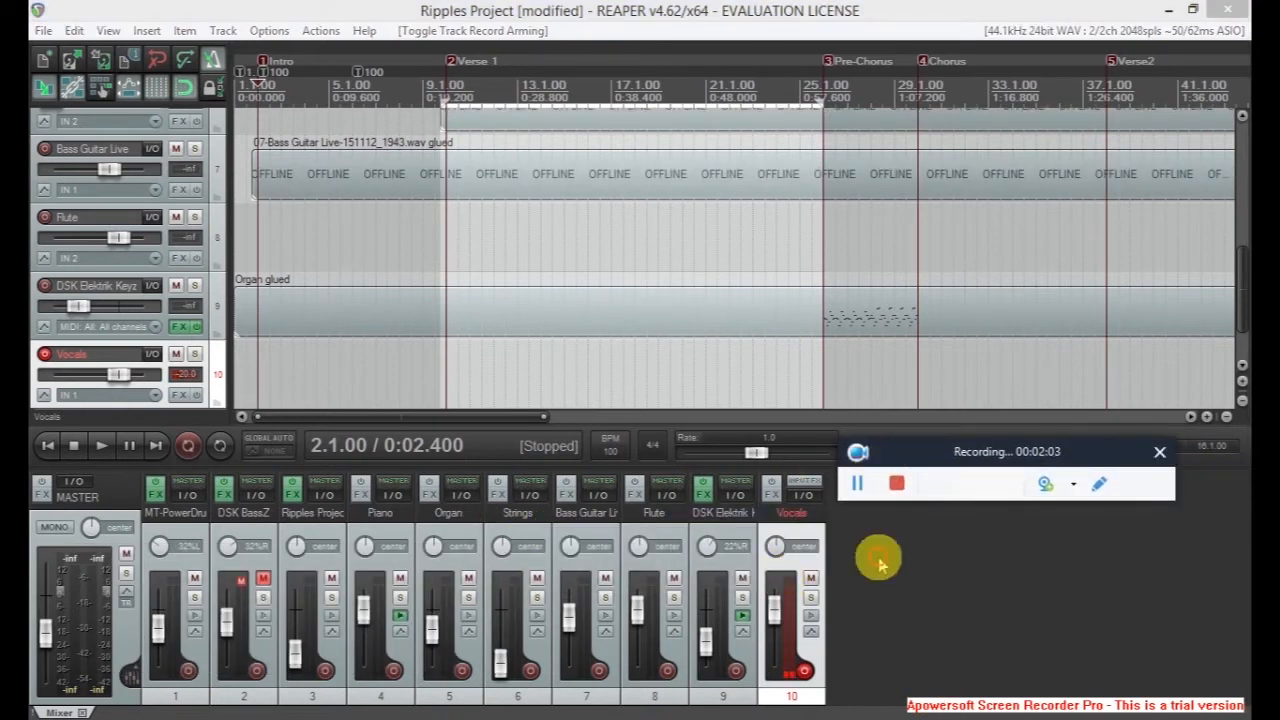
click(777, 591)
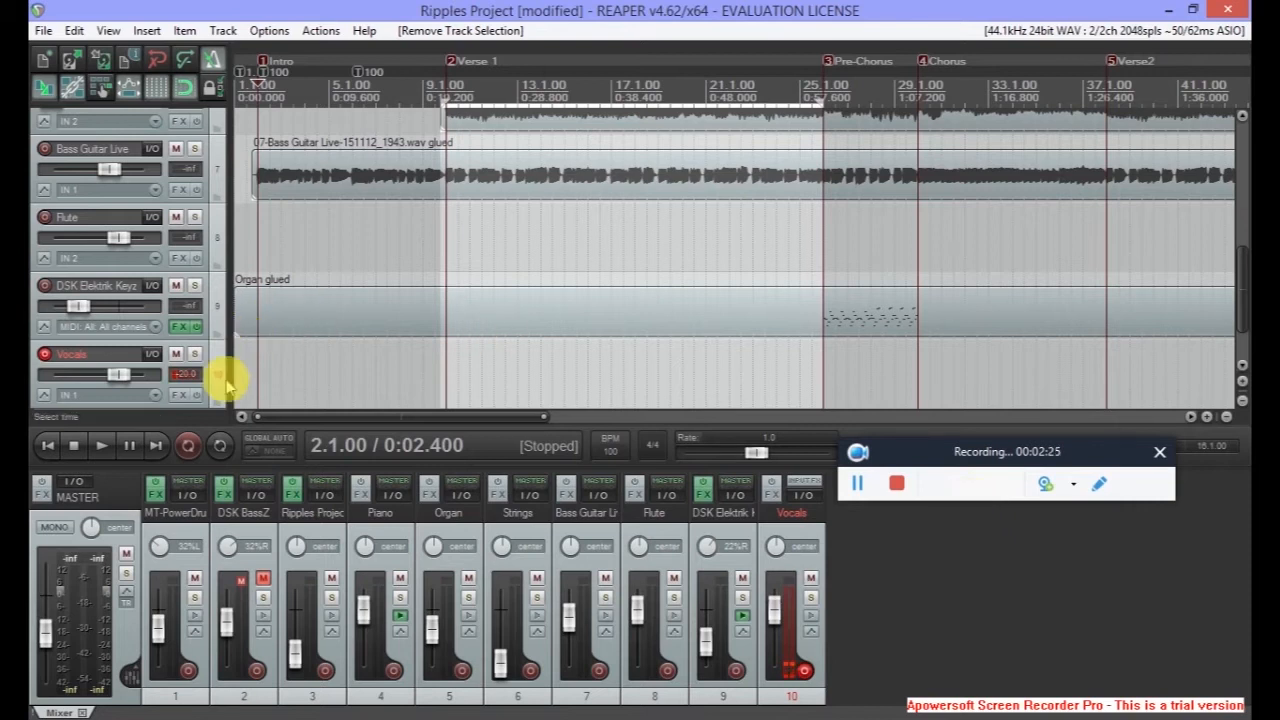
Check which record mode is active, and review the metronome and pre-roll settings.
right_click(190, 445)
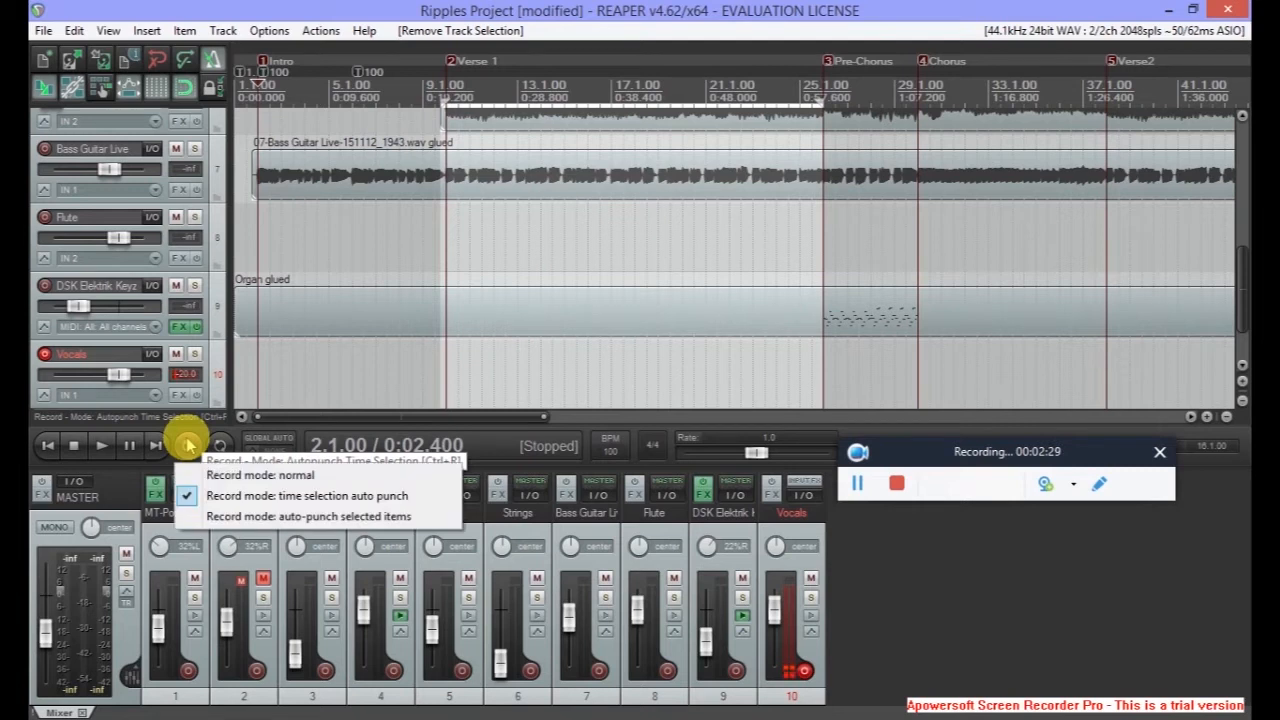
click(204, 4)
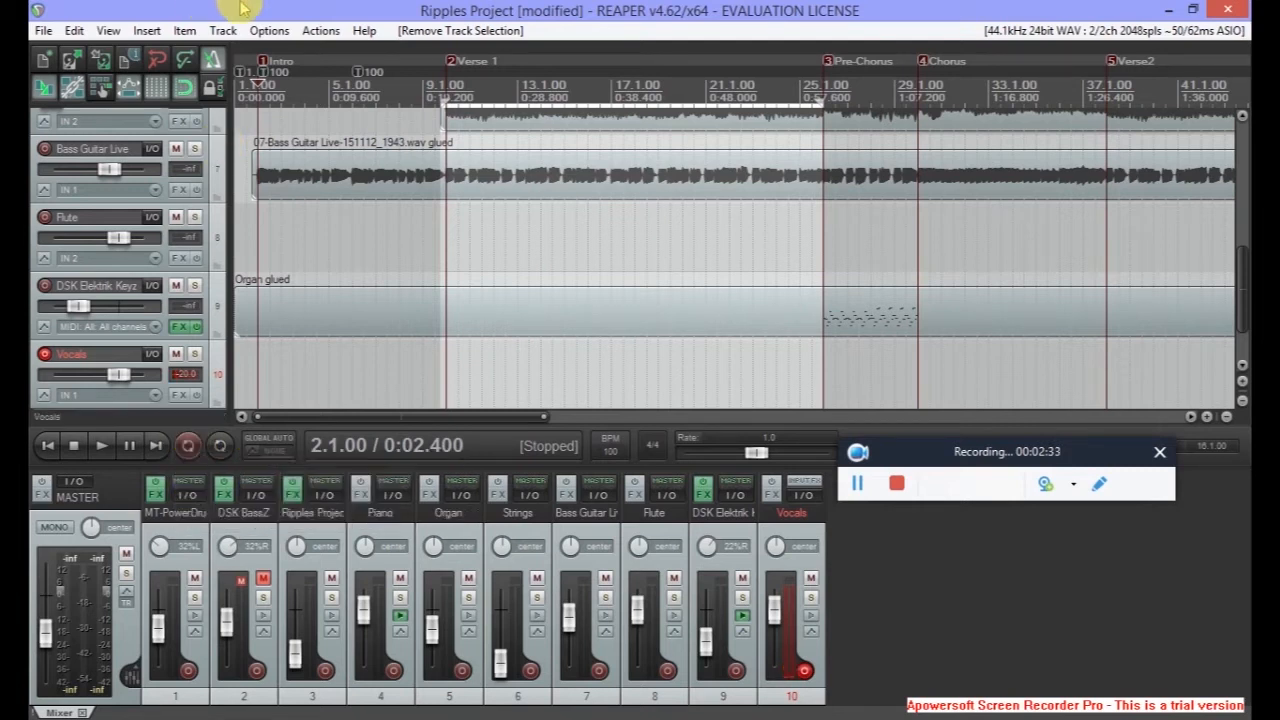
right_click(215, 60)
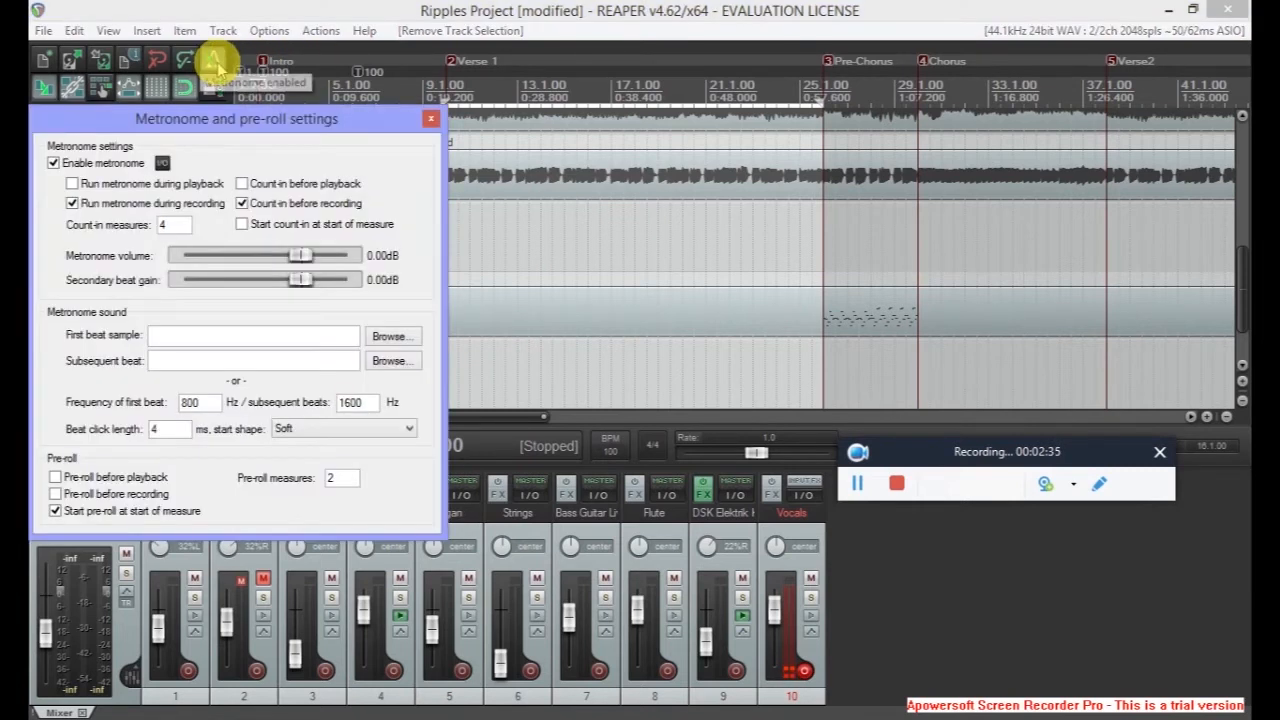
click(430, 118)
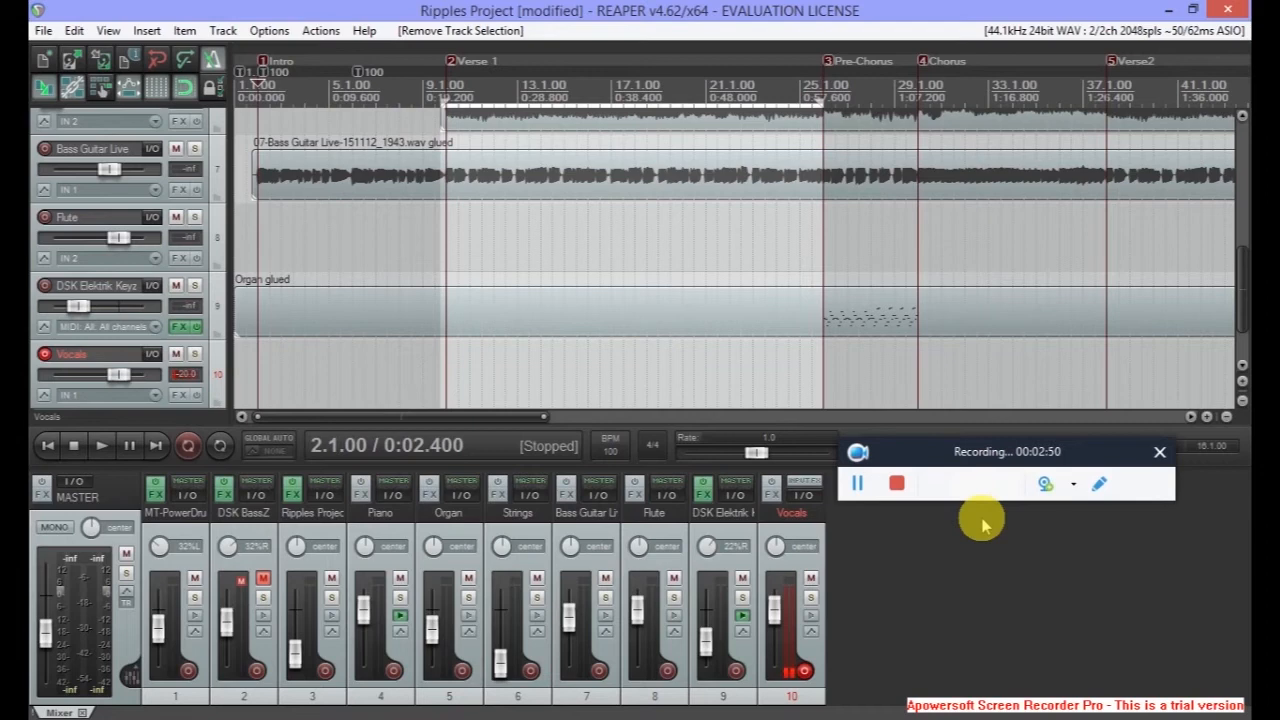
click(898, 484)
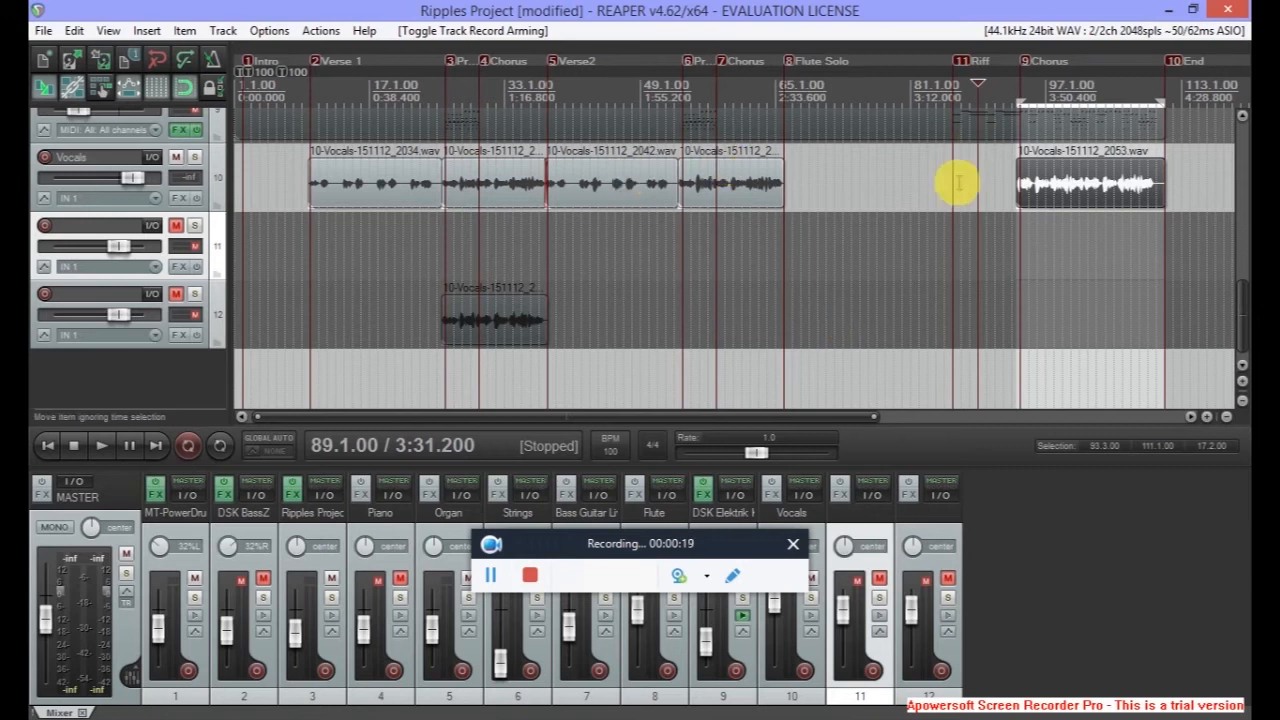
Glue all the vocal items on the Vocals track, from Verse 1 to the last Chorus, into one item.
drag(1241, 306, 1246, 279)
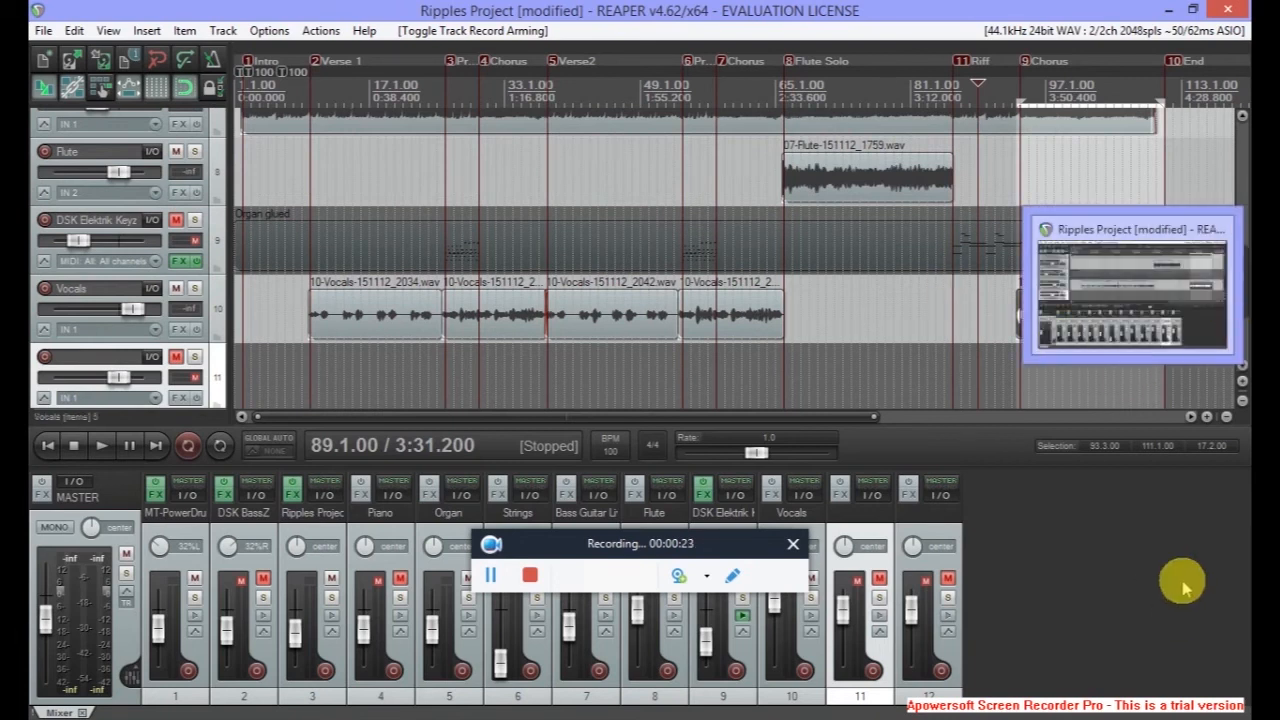
scroll(1228, 251, down, 2)
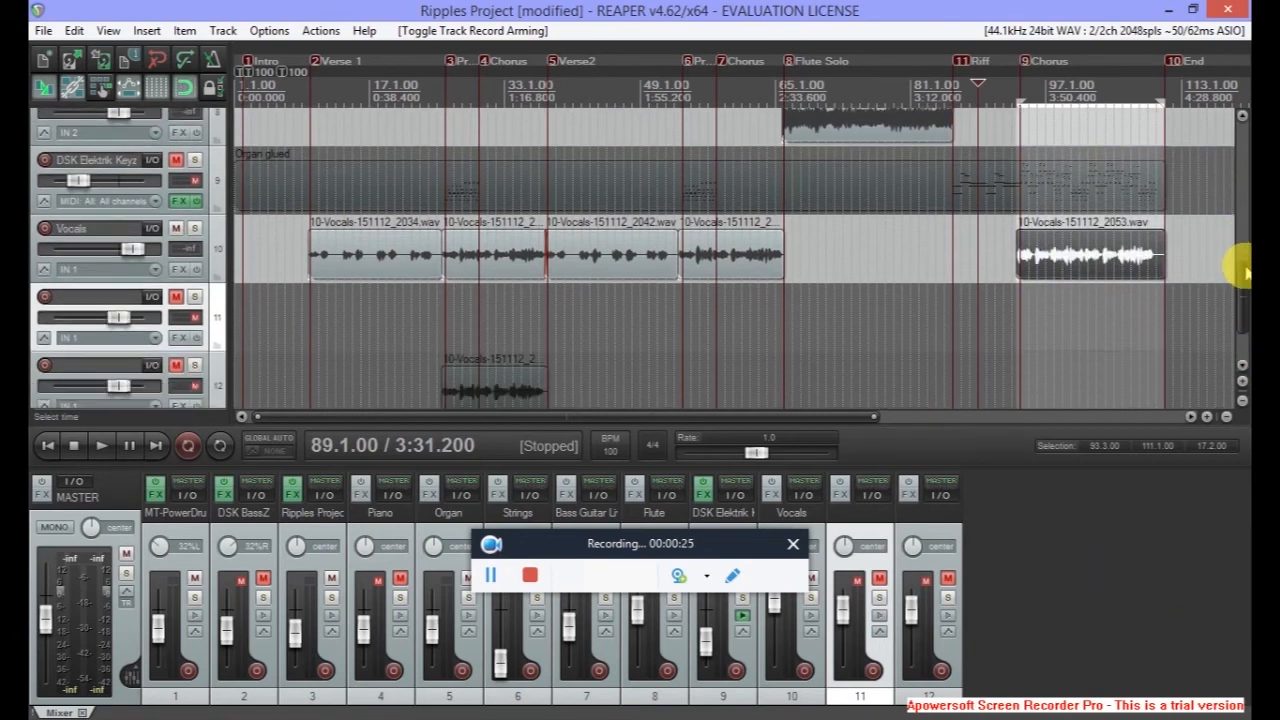
click(375, 268)
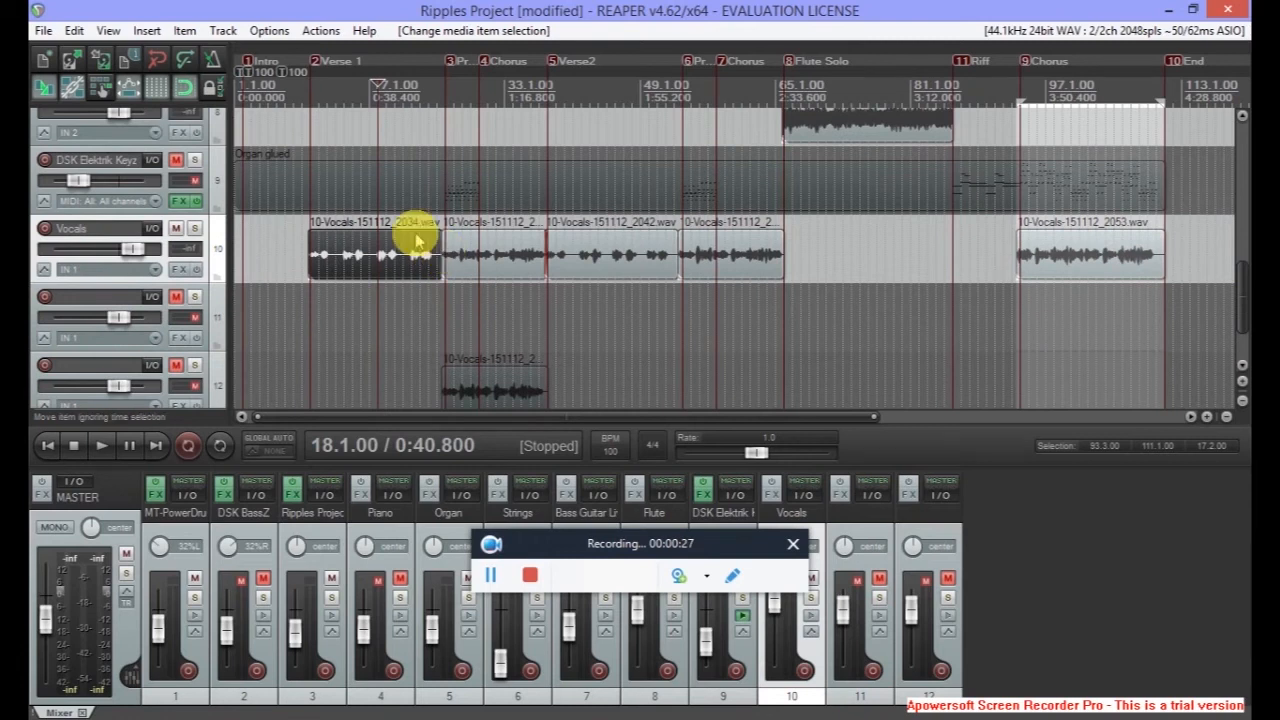
shift+click(1054, 256)
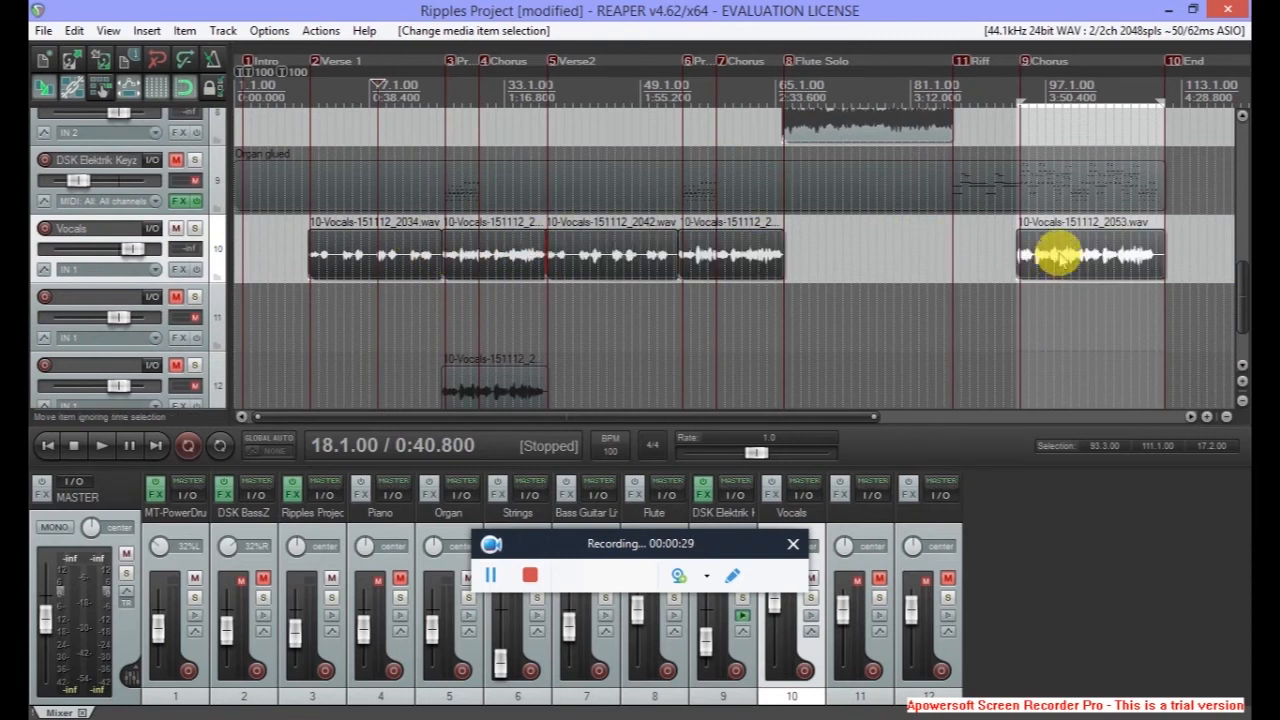
right_click(1058, 256)
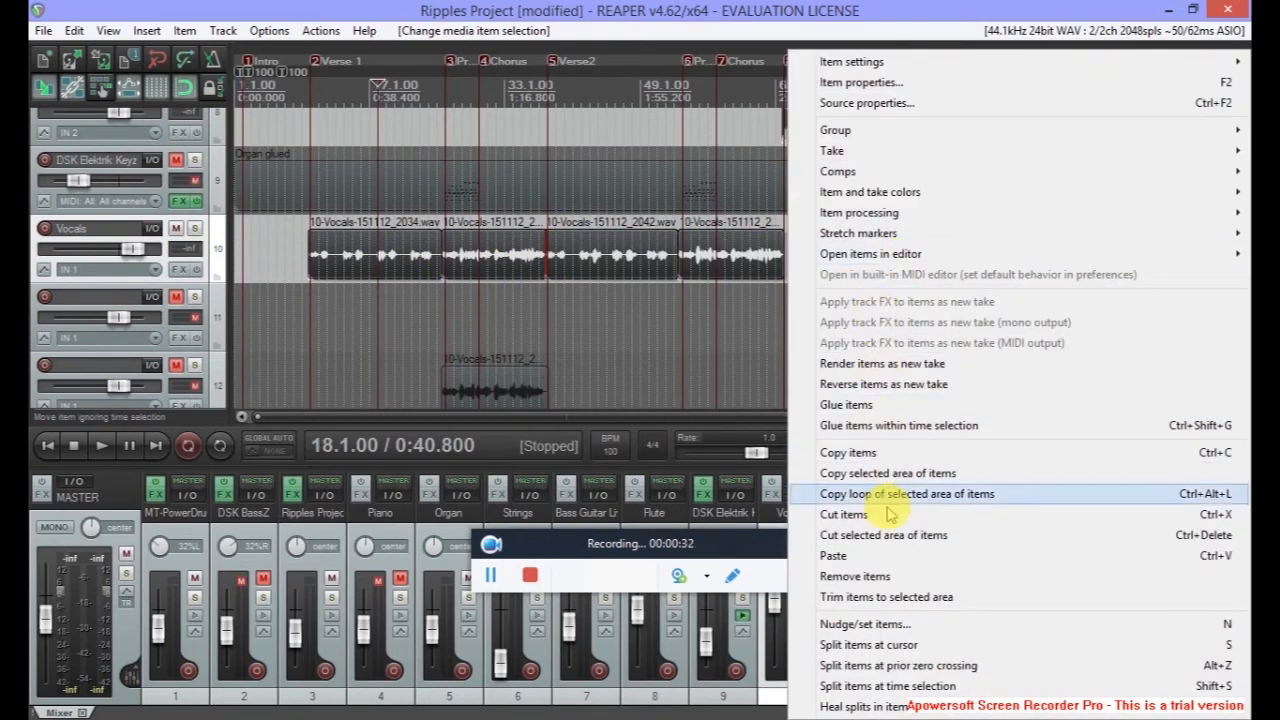
click(890, 406)
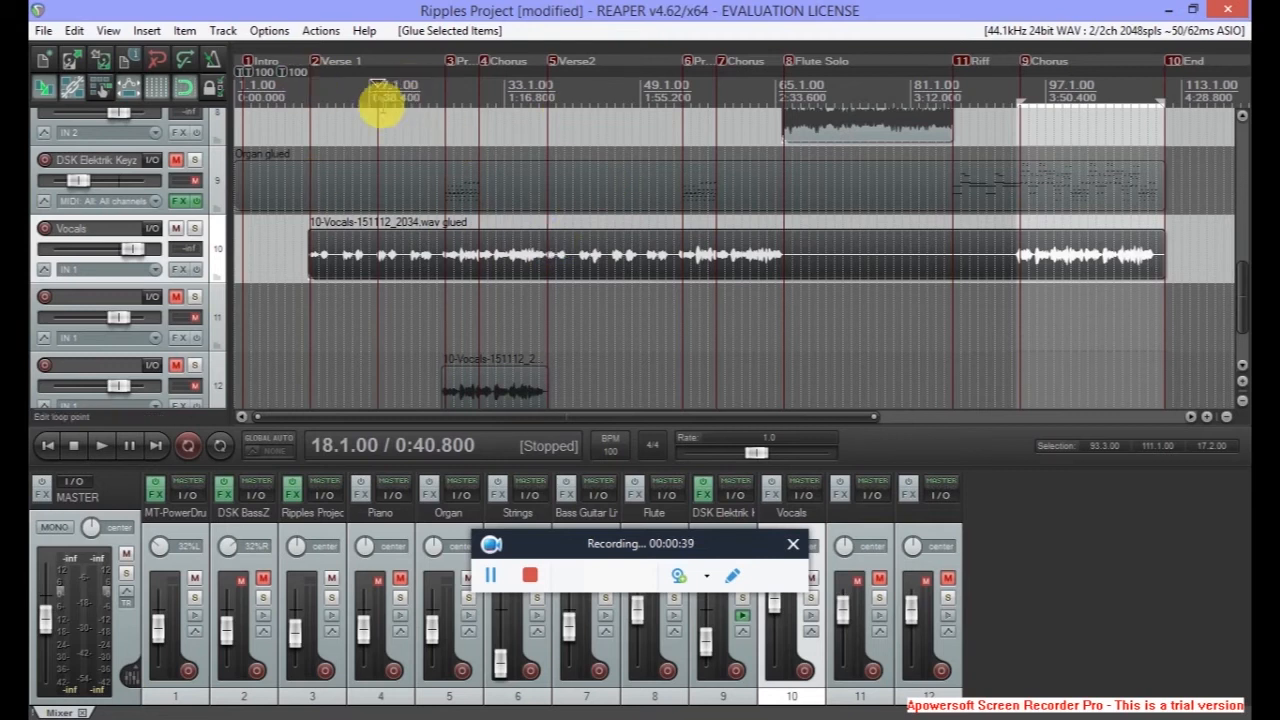
Play back the project from 25.1.00.
click(436, 97)
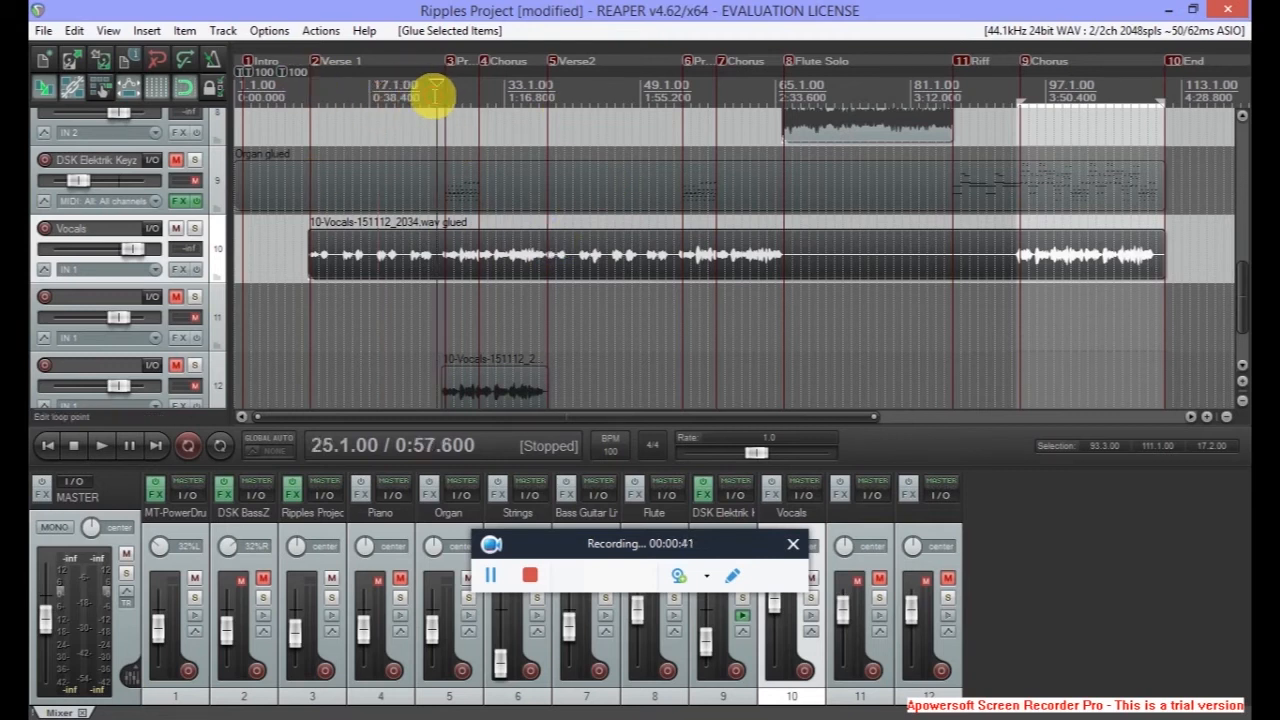
key(space)
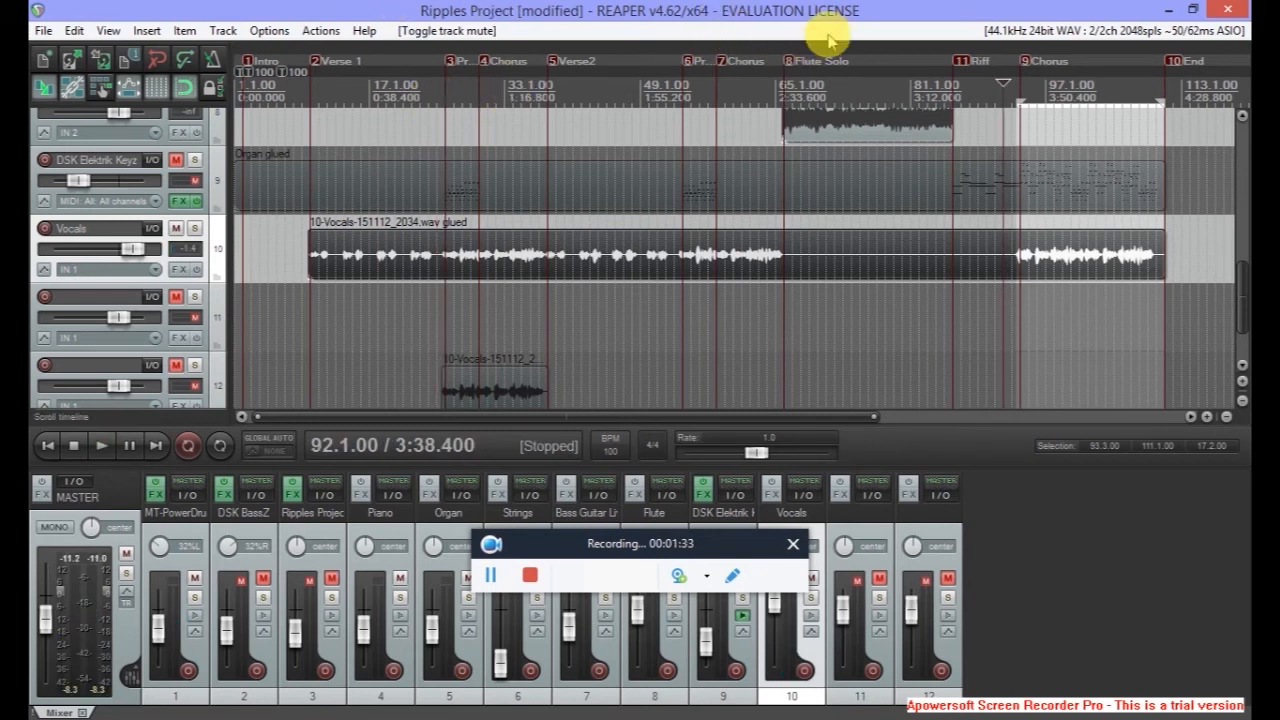
Extend the time selection over the whole song, from 1.1.00 to 114.1.00, and return the edit cursor to the project start.
drag(1015, 100, 69, 96)
scroll(1131, 149, down, 3)
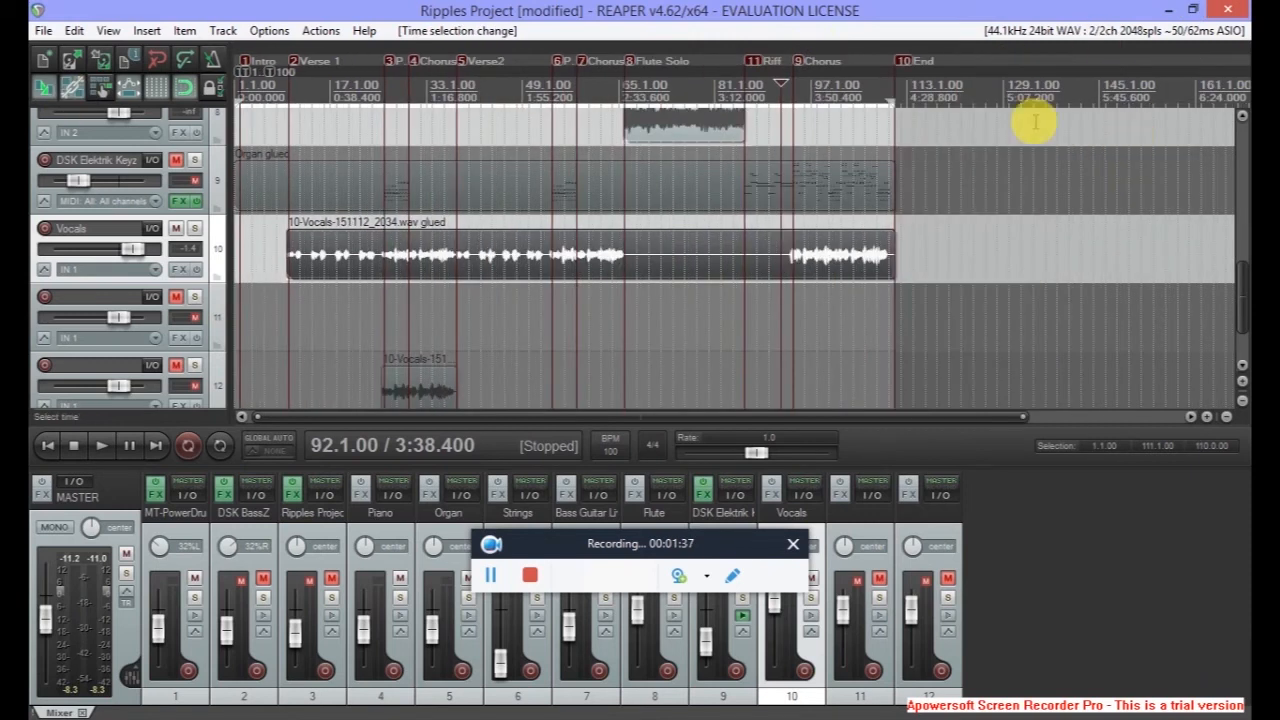
drag(895, 102, 195, 92)
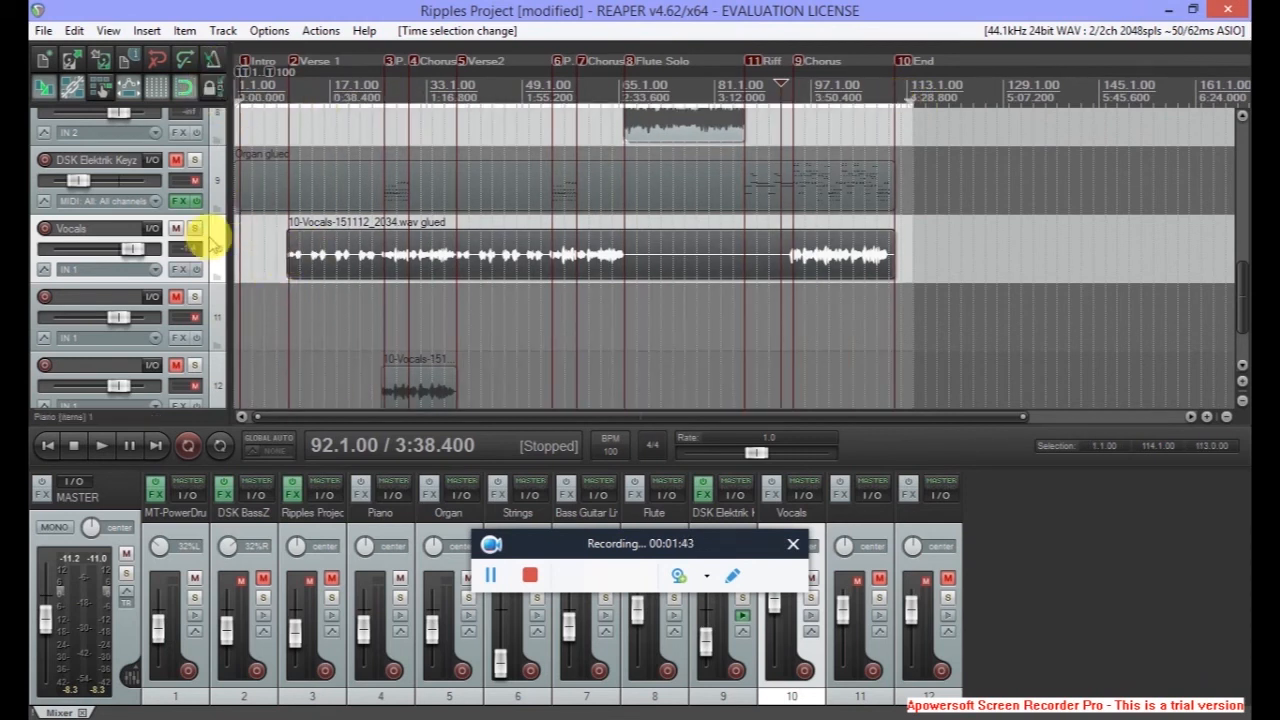
click(353, 252)
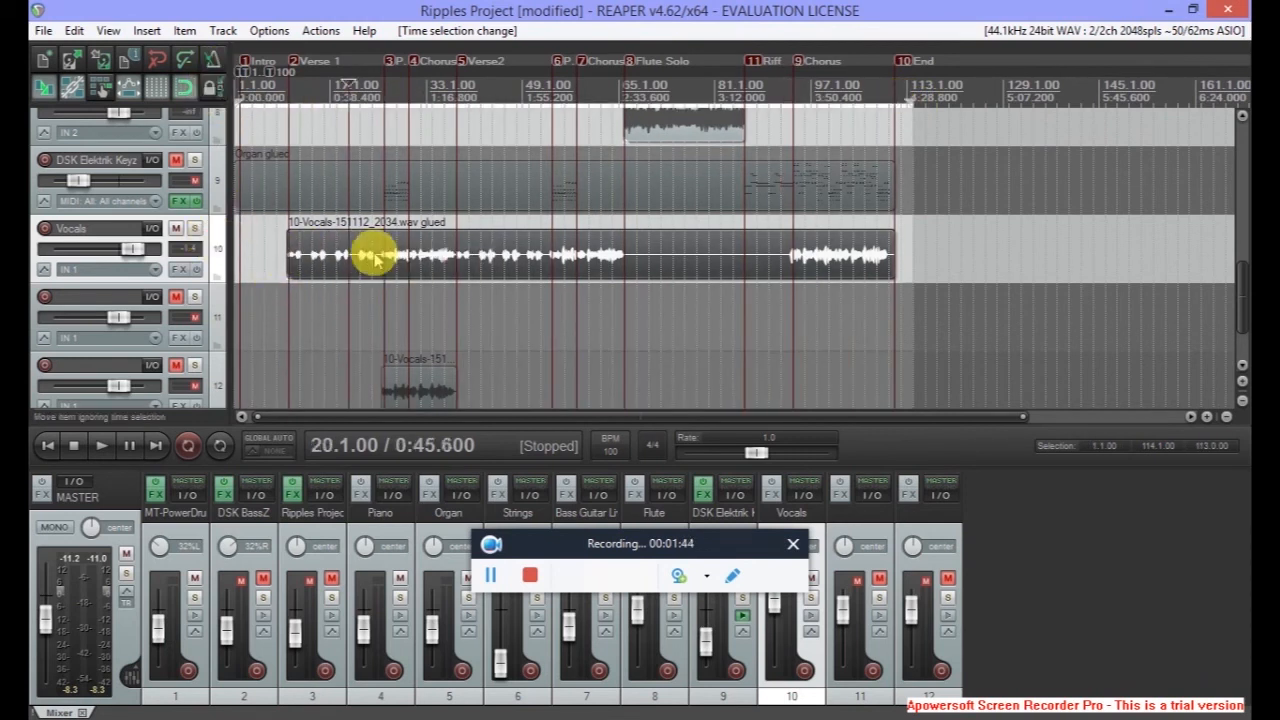
click(260, 70)
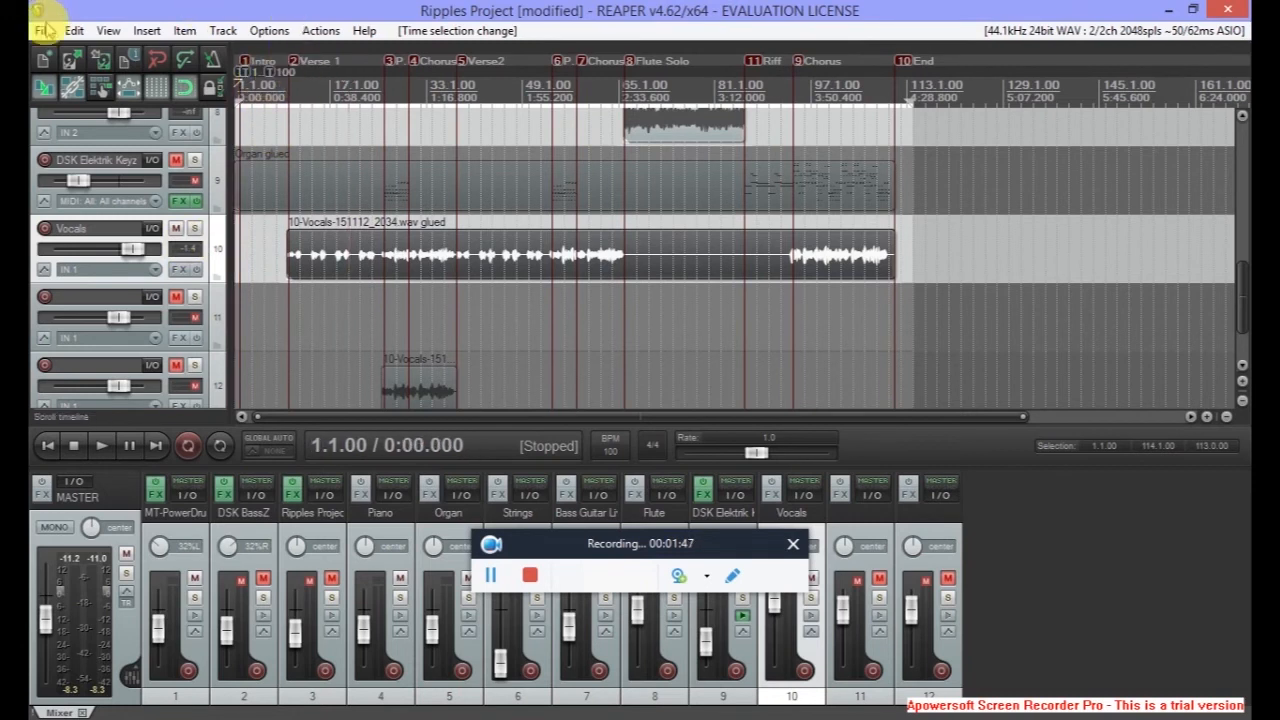
Review the Render to File settings for the master mix over the time selection, and close them without rendering.
click(74, 30)
mouse_move(46, 31)
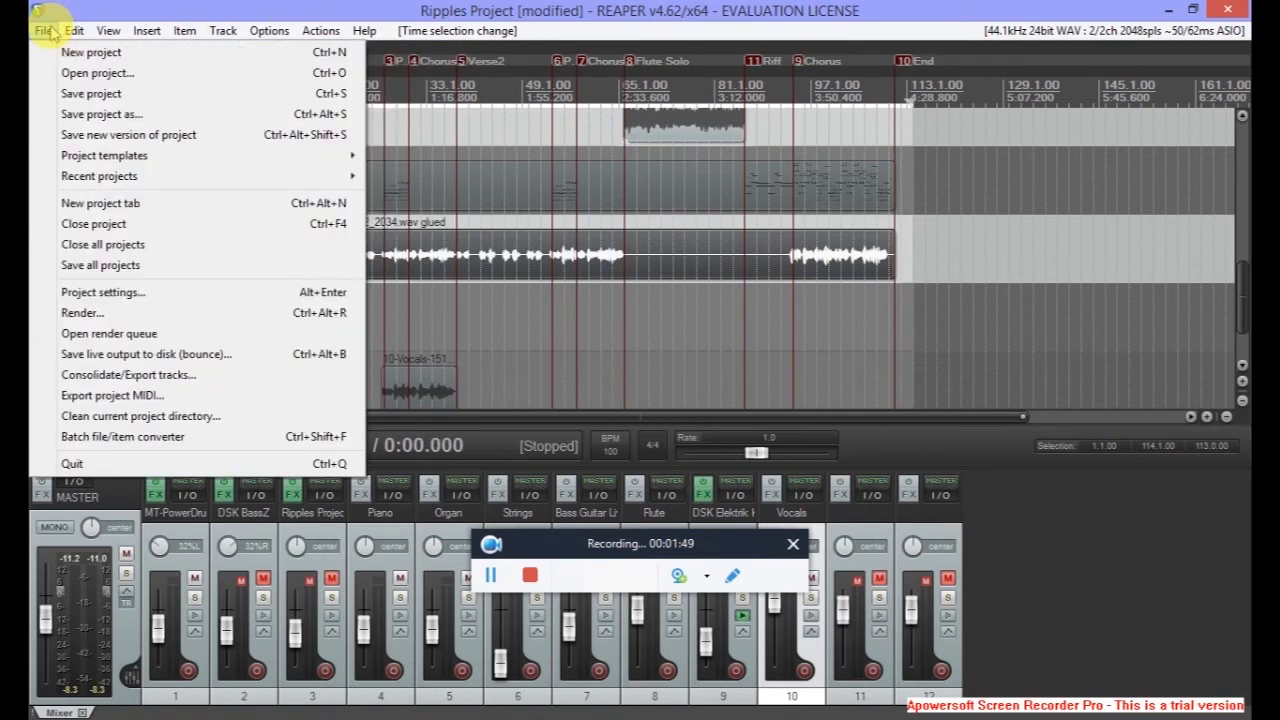
click(80, 312)
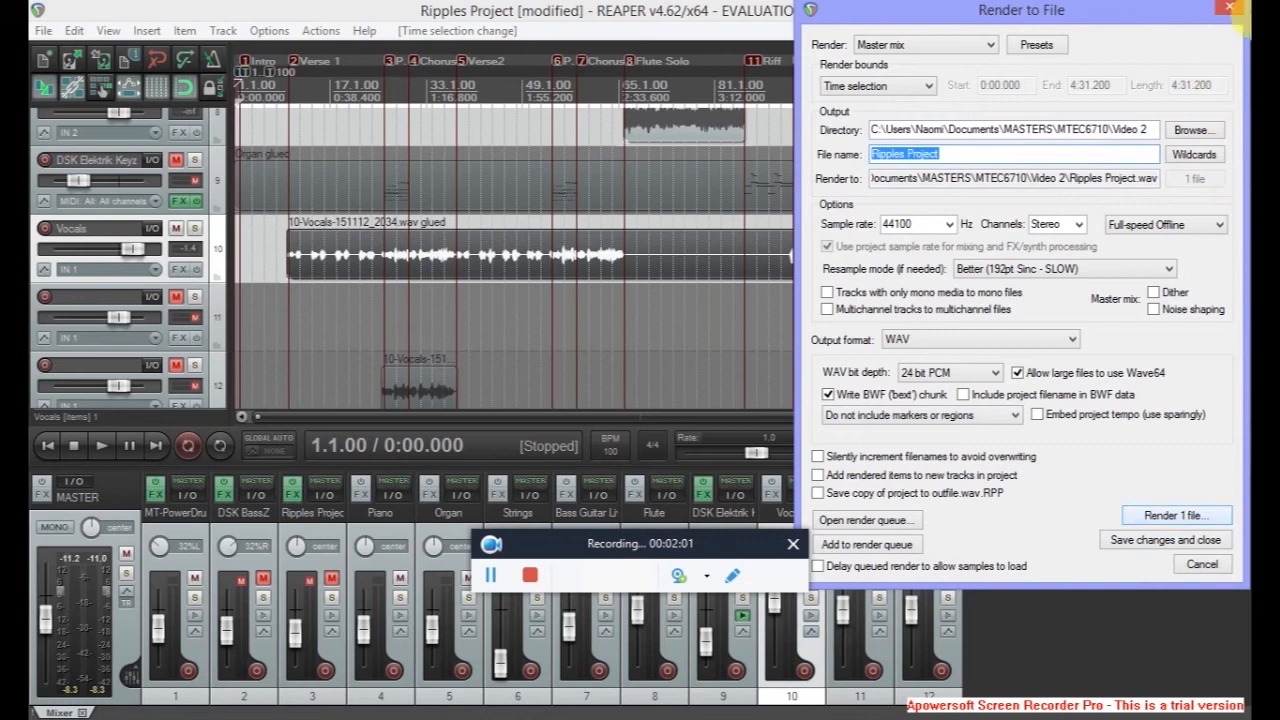
click(1228, 8)
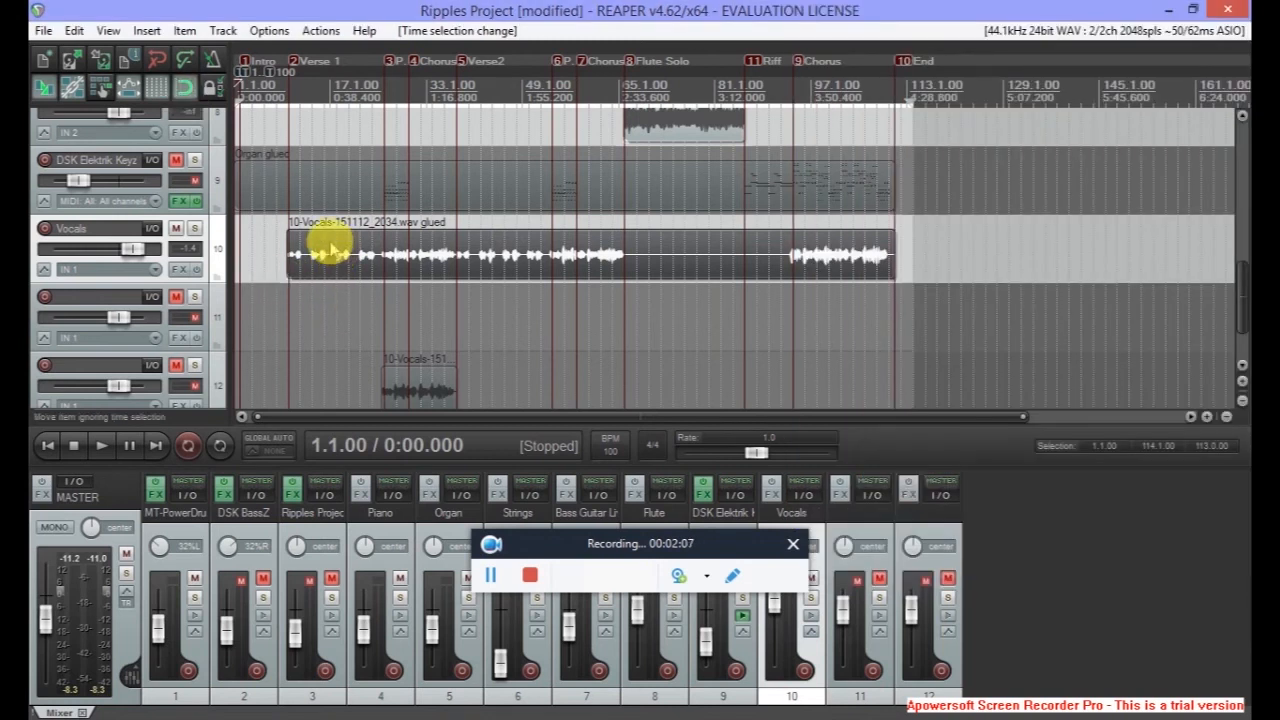
Try to rename the glued vocal item's take as "Vocals Final" in its item properties.
right_click(302, 251)
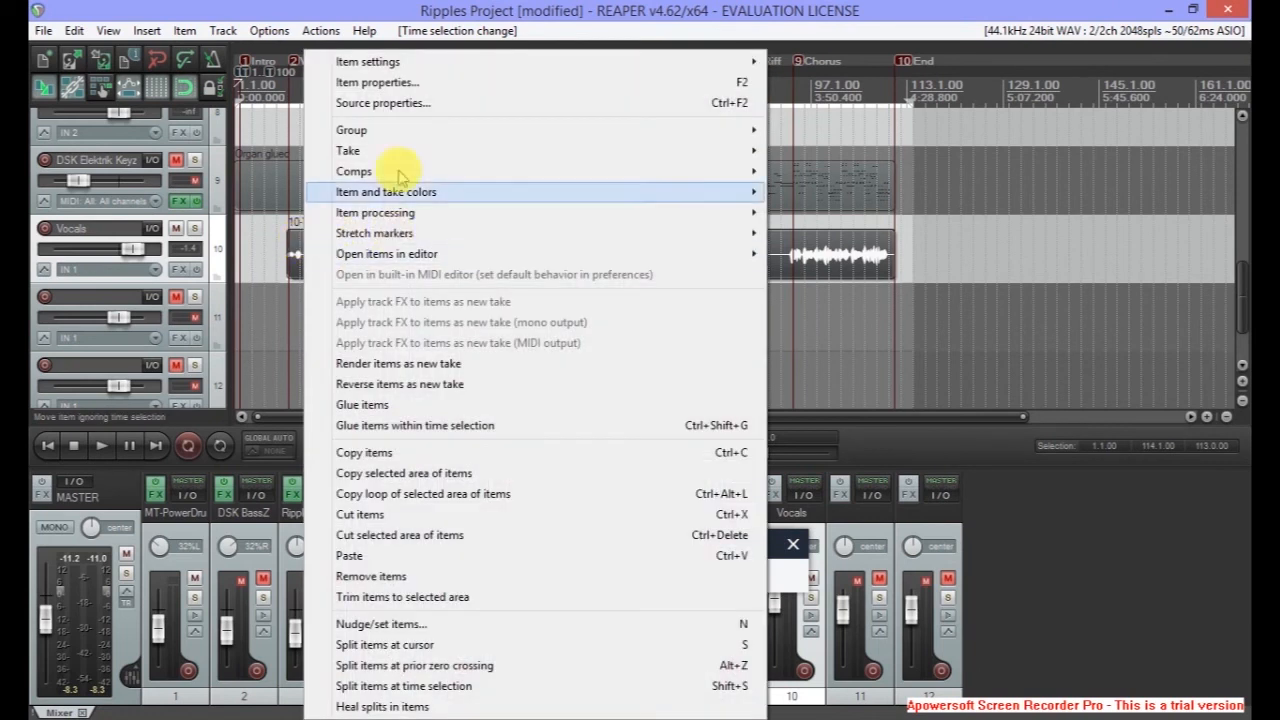
click(380, 82)
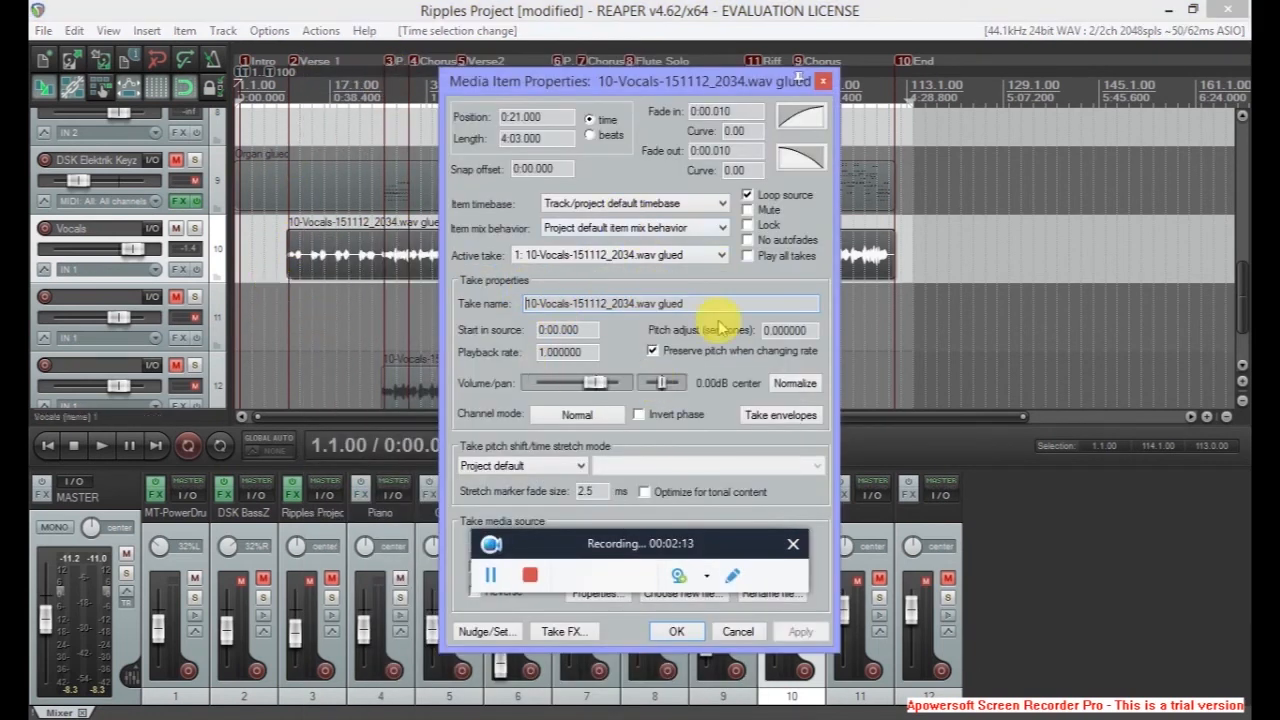
drag(708, 303, 497, 306)
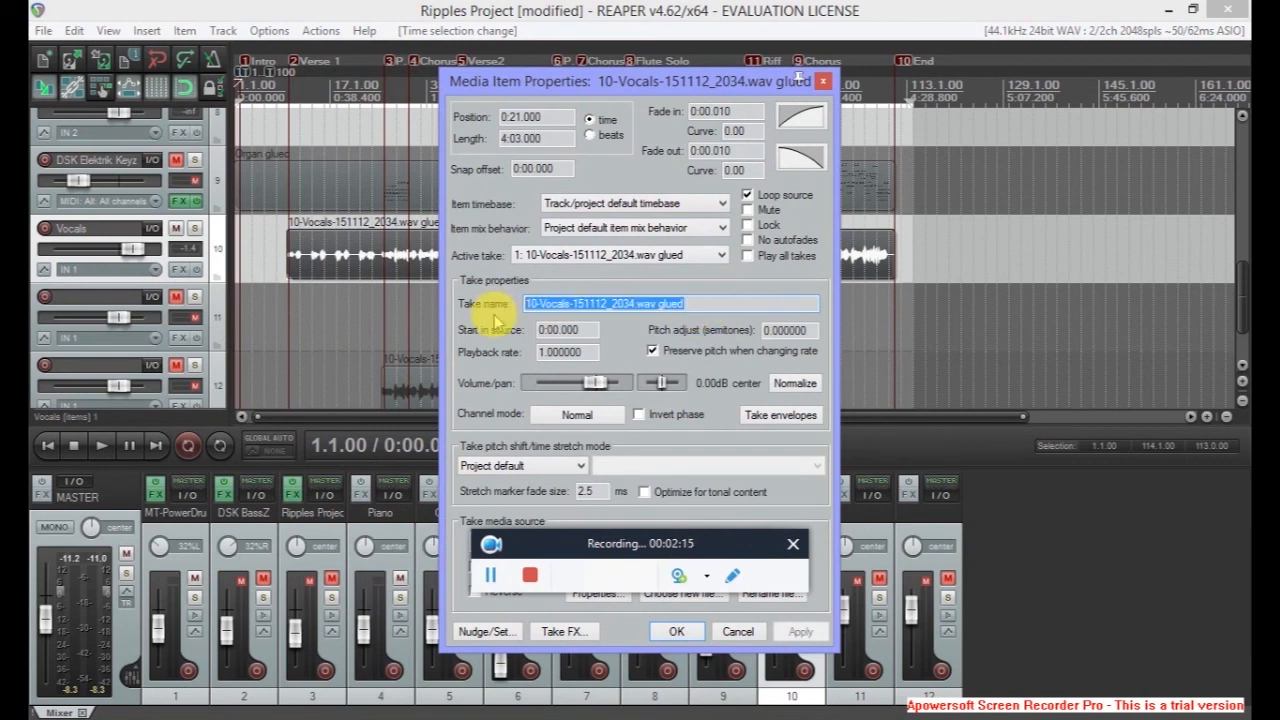
text(Vocals Final)
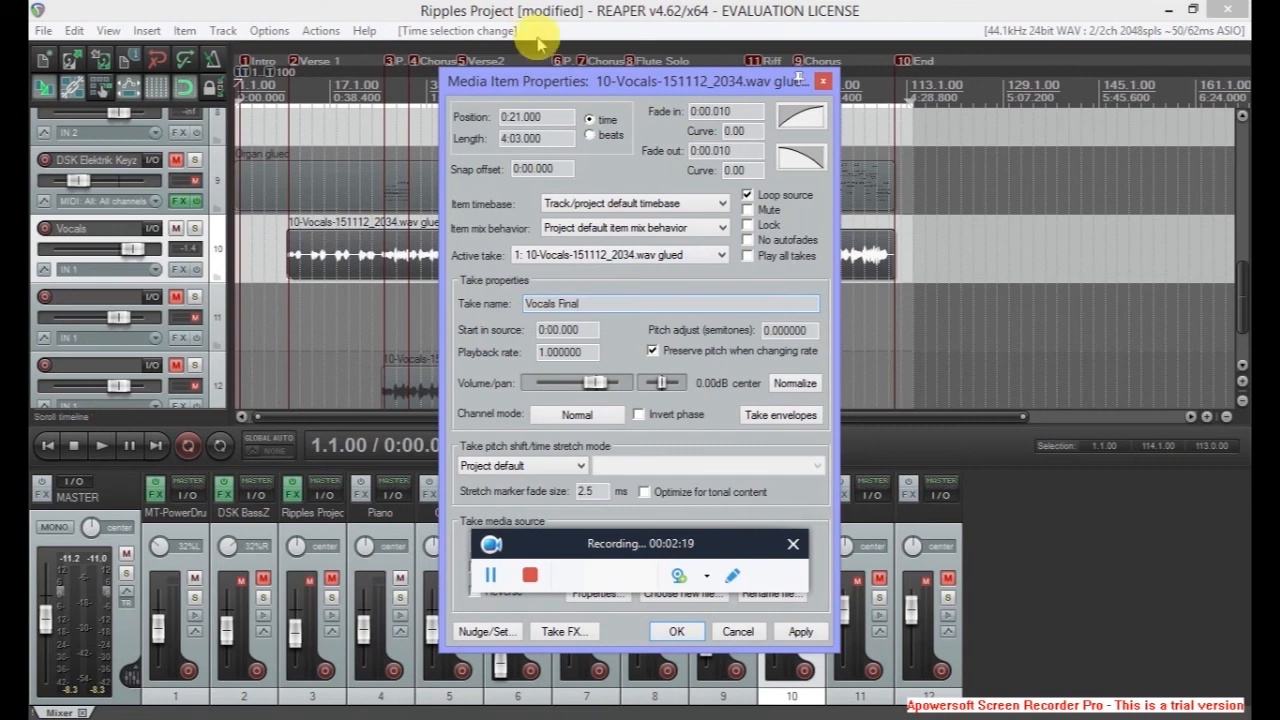
drag(543, 84, 795, 66)
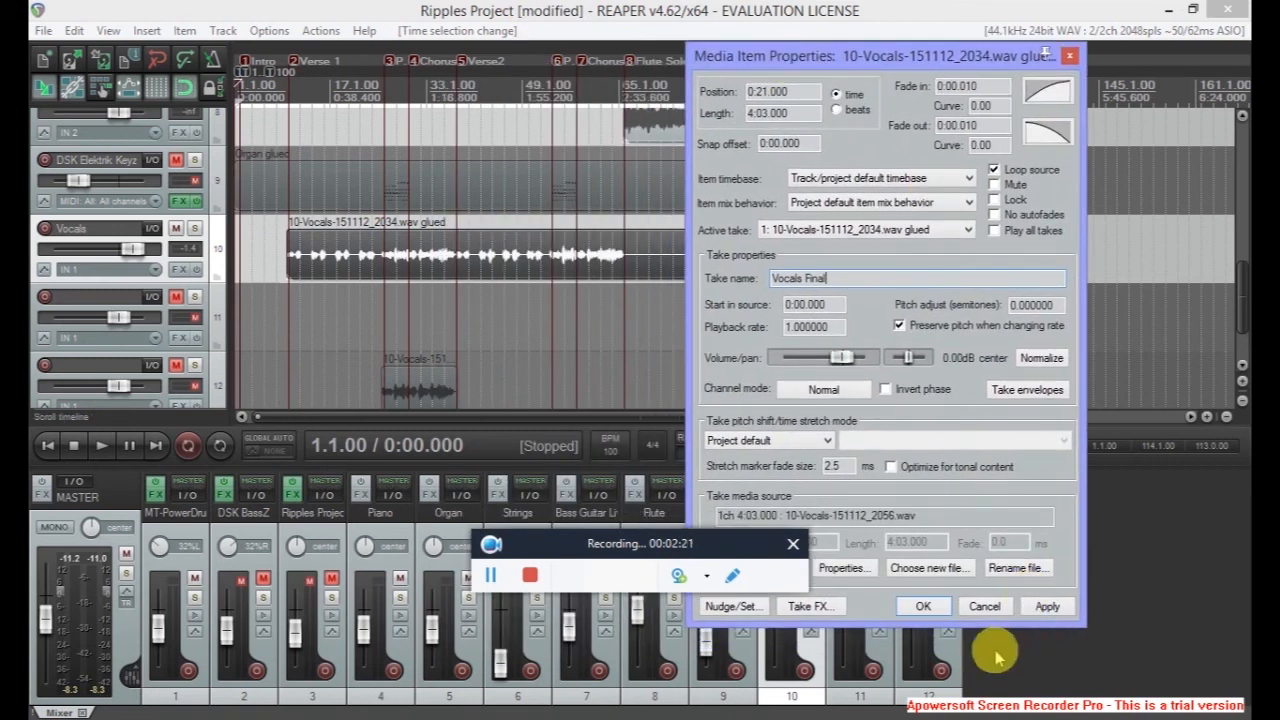
click(1047, 610)
click(925, 607)
click(1069, 55)
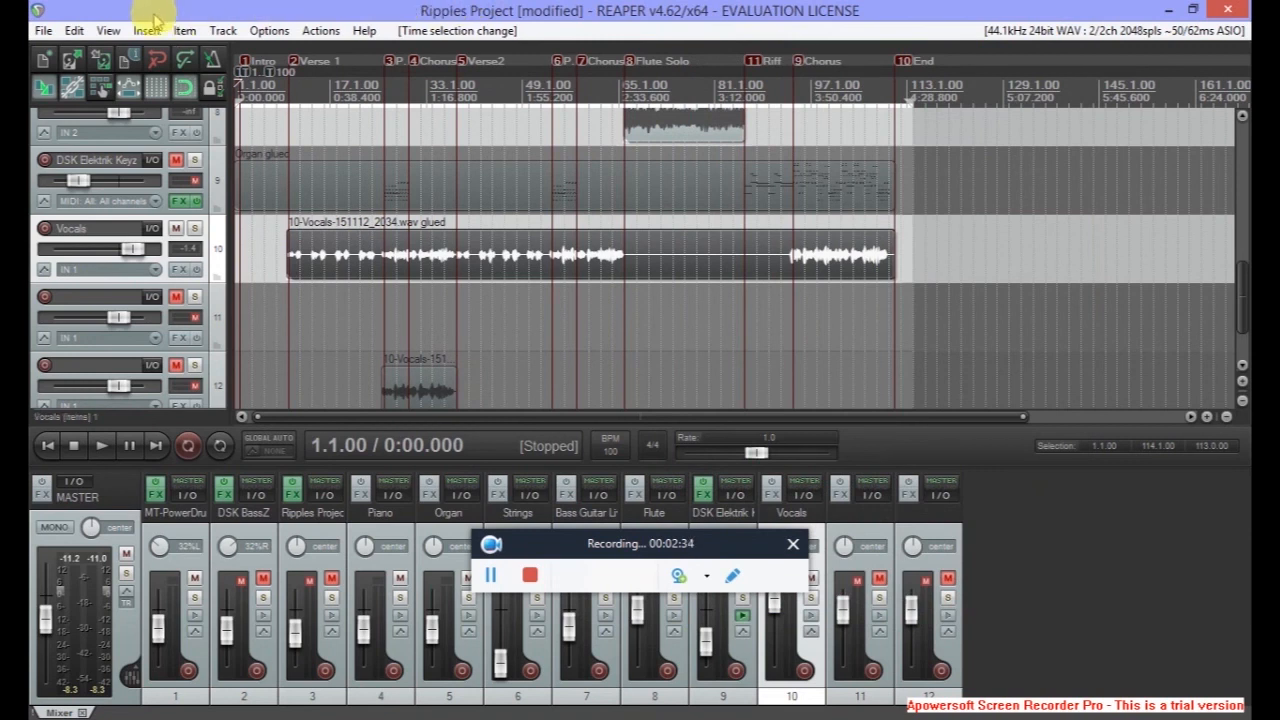
Save the project.
click(43, 30)
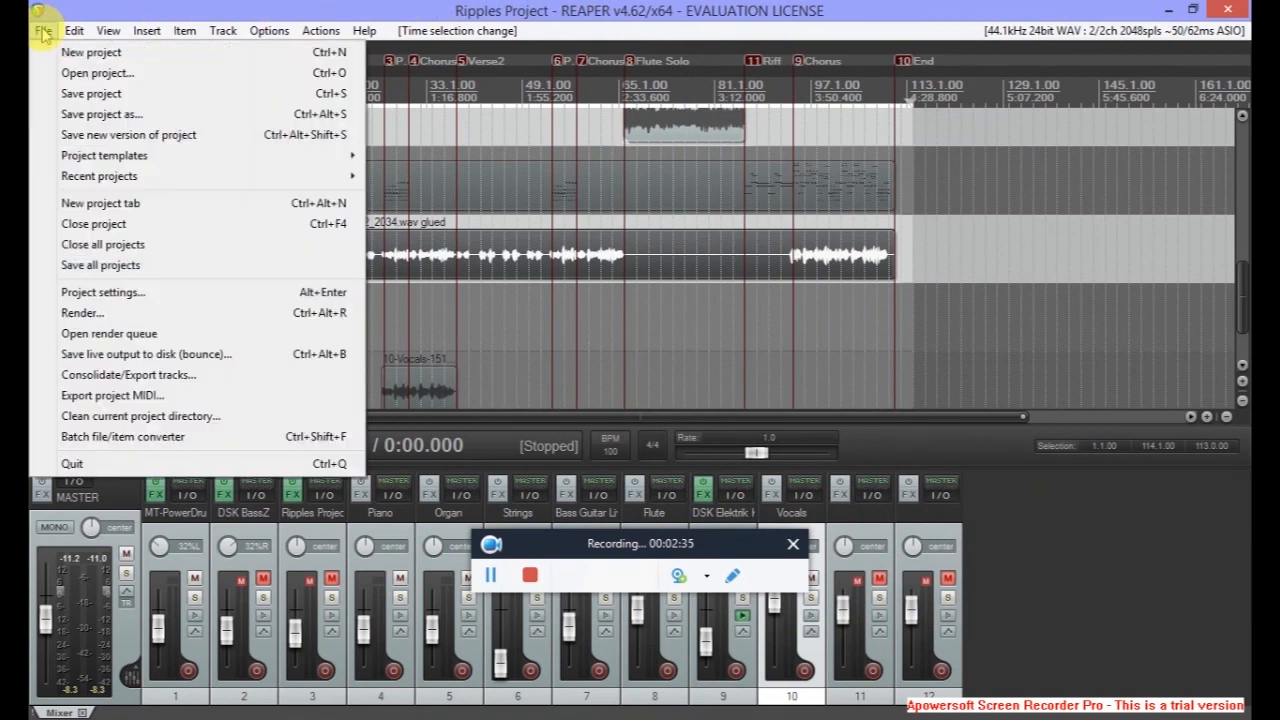
click(58, 93)
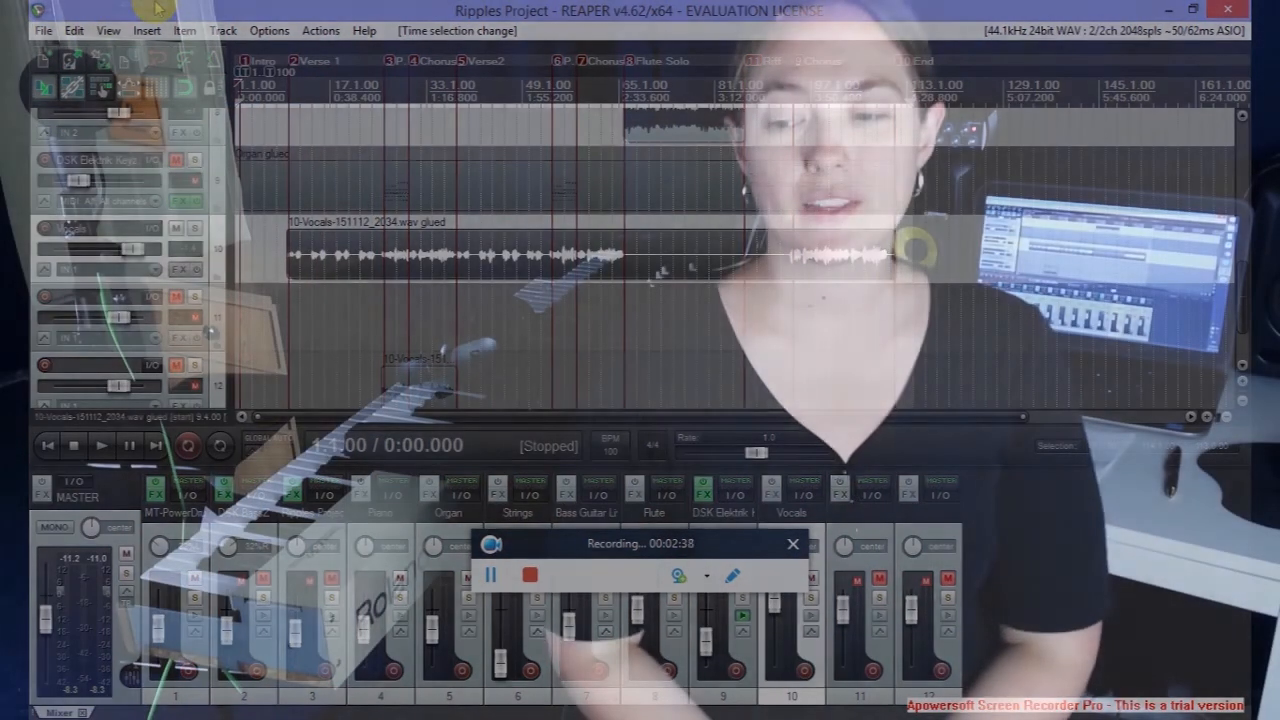